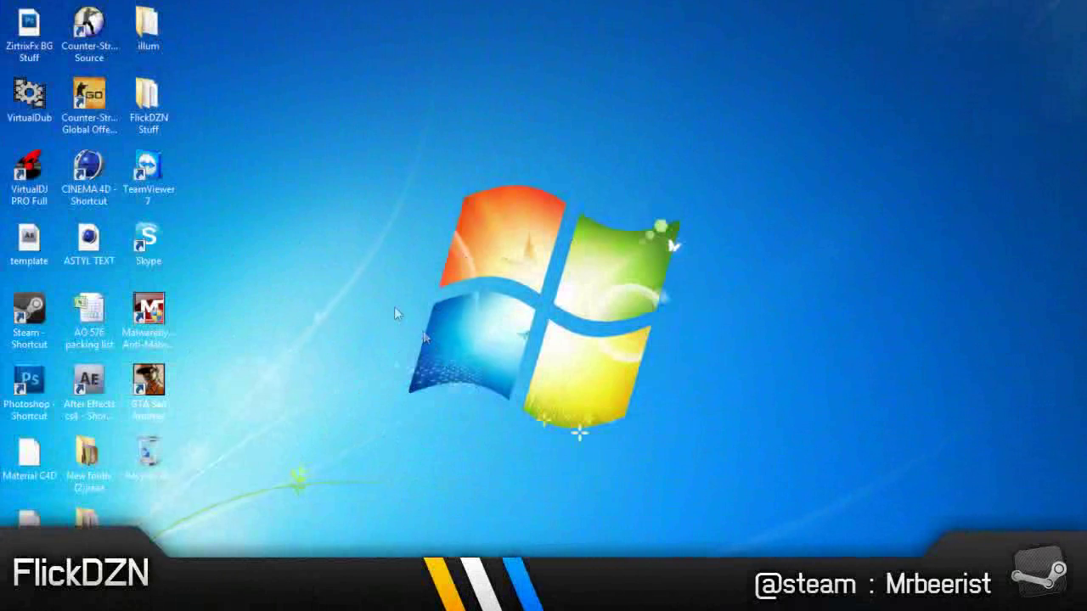
Open and dismiss the program list and the File menu without launching anything
{"action": "left_click", "coordinate": [21, 586]}
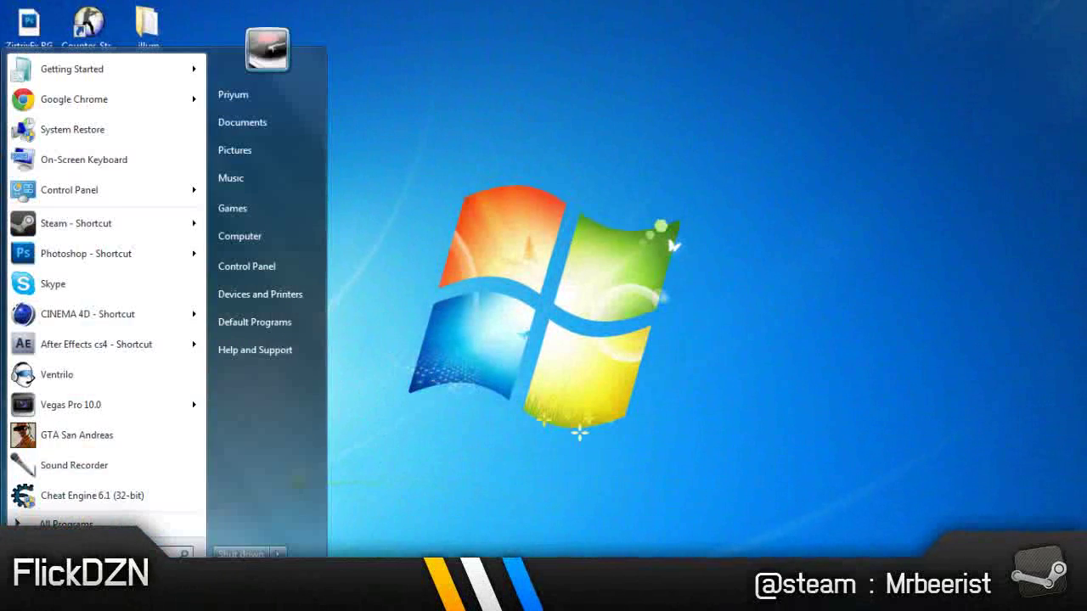
{"action": "left_click", "coordinate": [600, 338]}
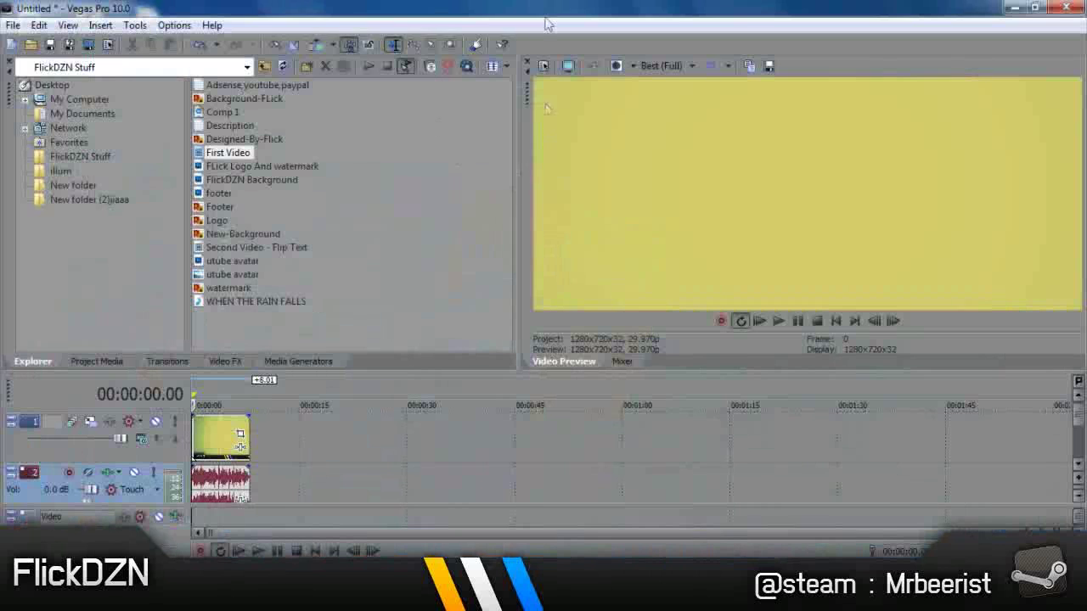
{"action": "left_click", "coordinate": [15, 24]}
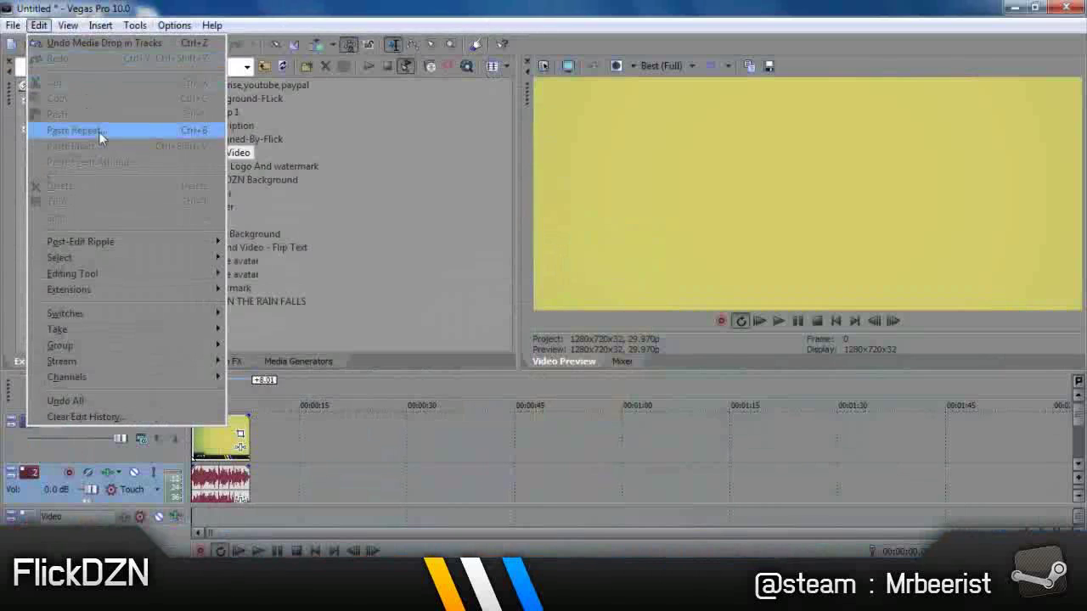
{"action": "mouse_move", "coordinate": [164, 184]}
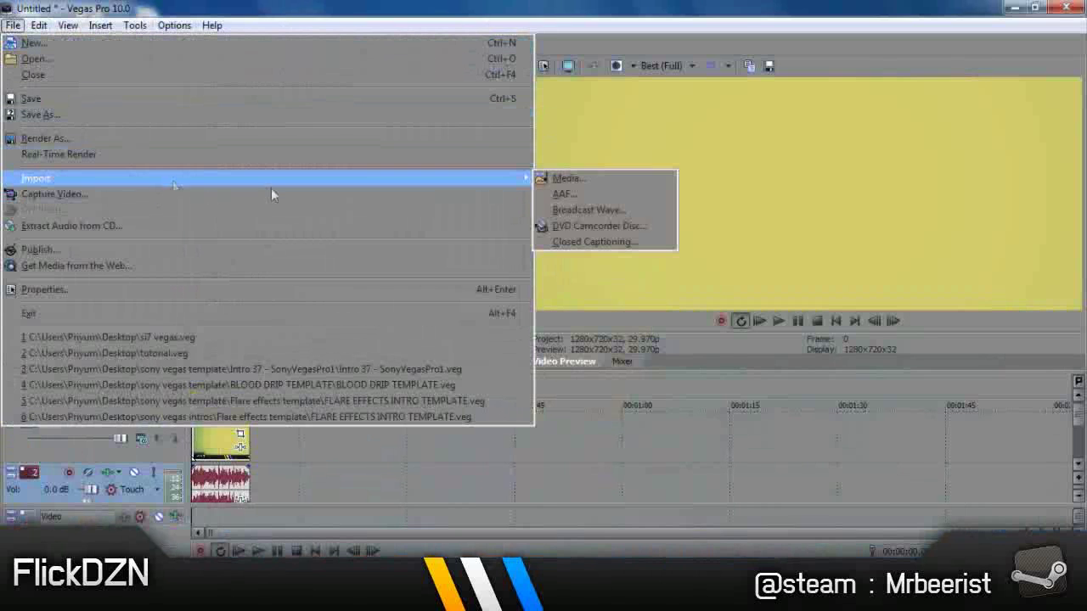
{"action": "left_click", "coordinate": [544, 82]}
Preview the video full screen, then exit and stop playback at the start
{"action": "left_click", "coordinate": [569, 67]}
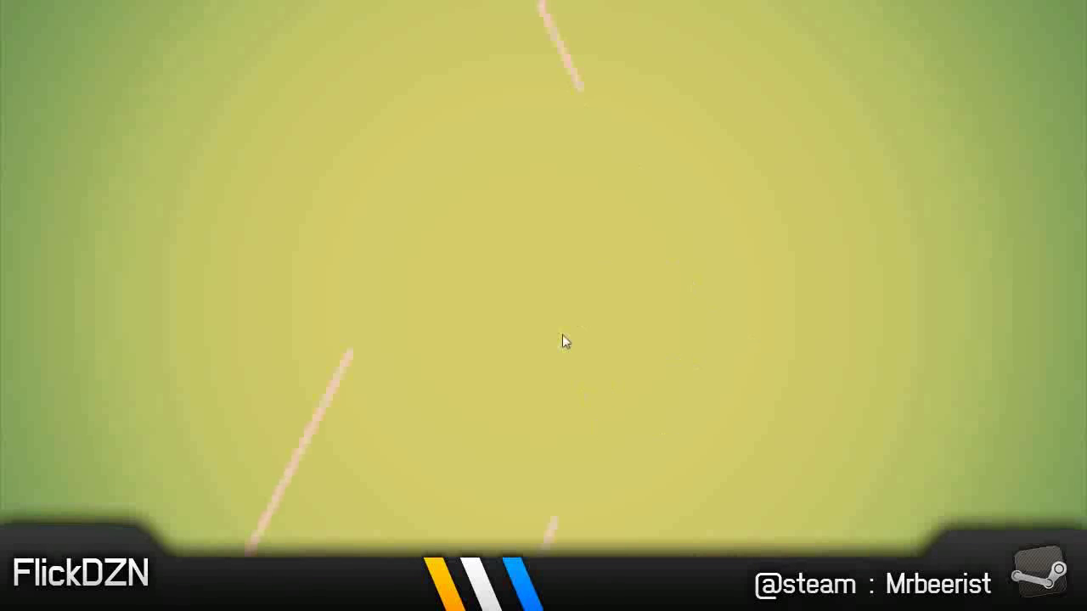
{"action": "key", "text": "Escape"}
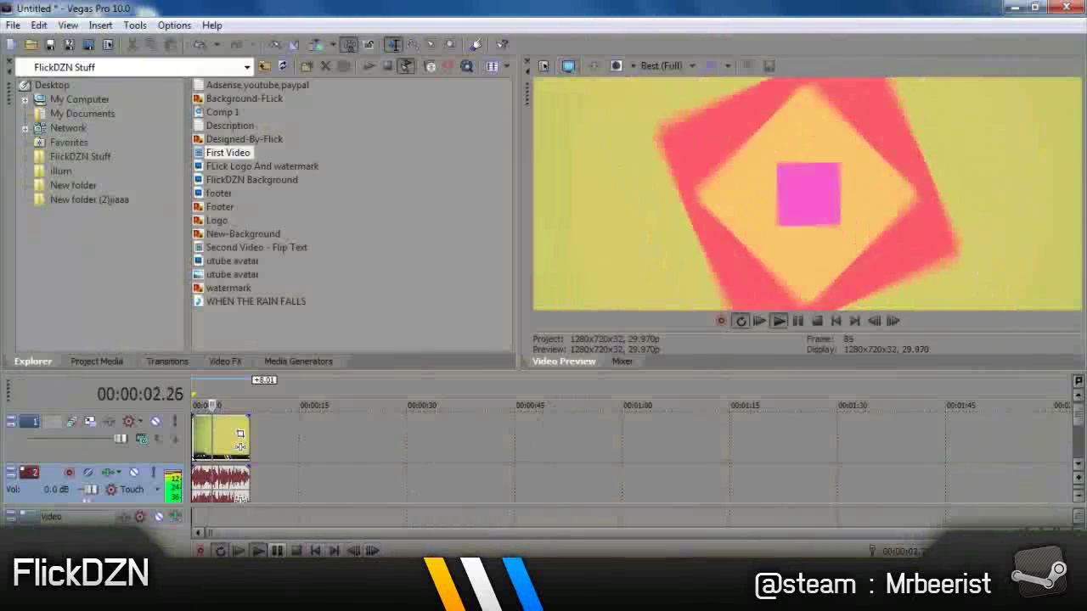
{"action": "key", "text": "space"}
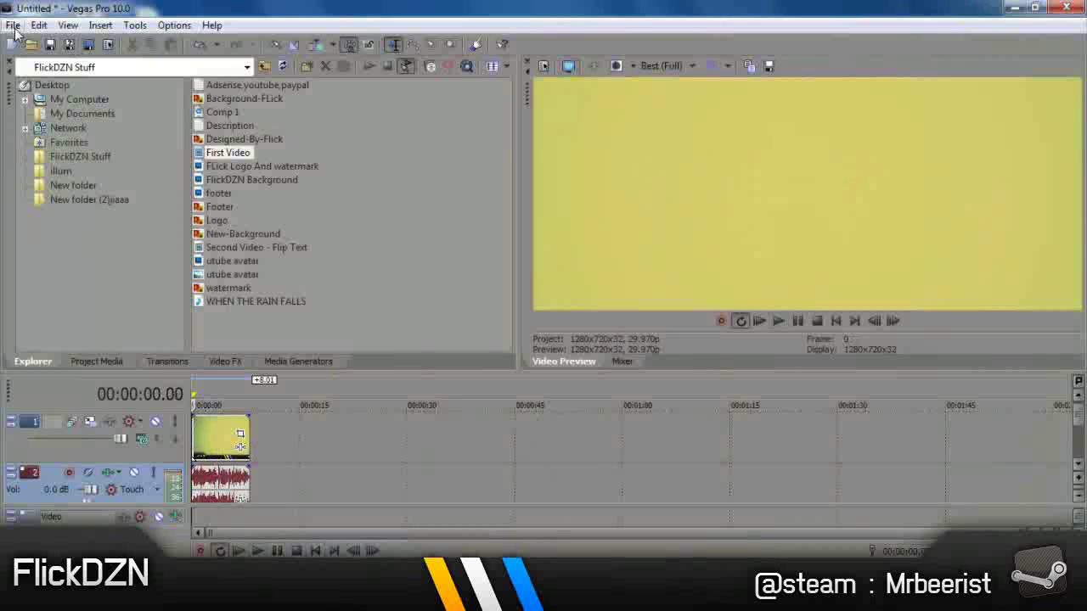
Open File > Render As and set the output type to Video for Windows (*.avi)
{"action": "left_click", "coordinate": [14, 30]}
{"action": "left_click", "coordinate": [264, 140]}
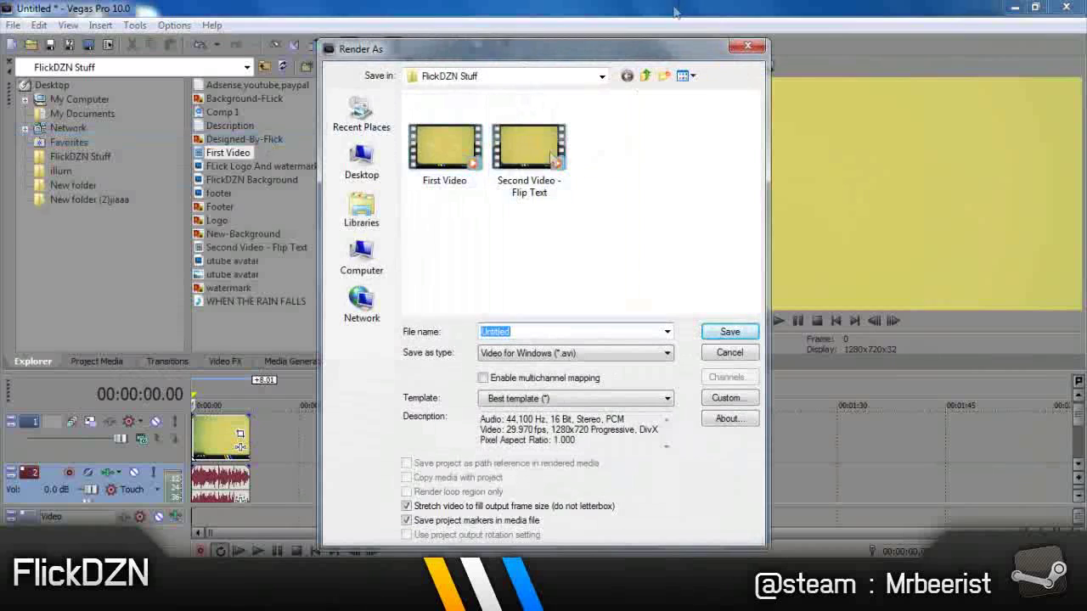
{"action": "left_click", "coordinate": [621, 352]}
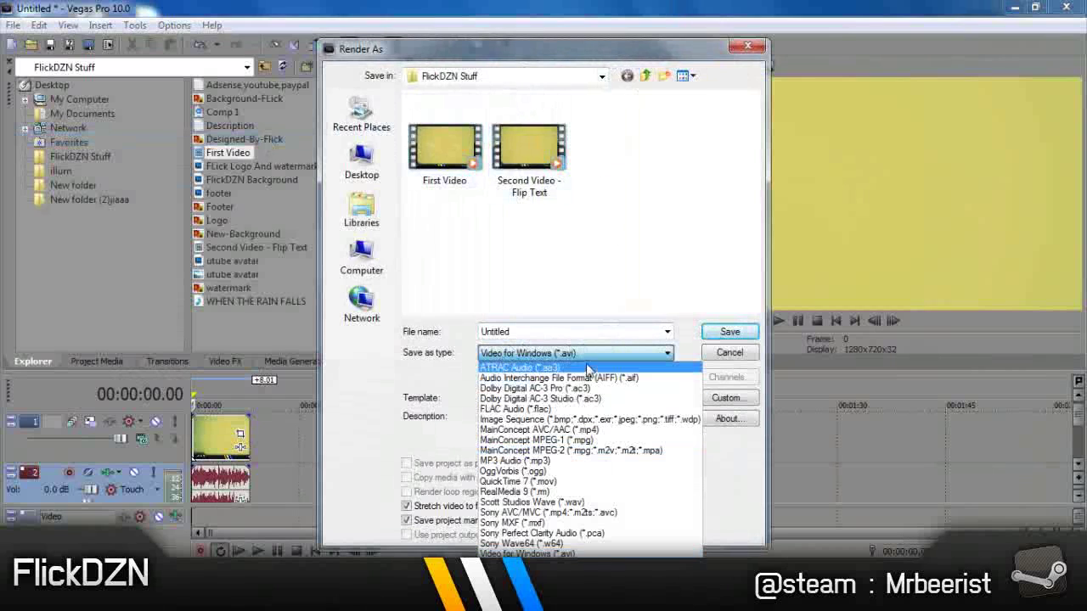
{"action": "left_click", "coordinate": [597, 357]}
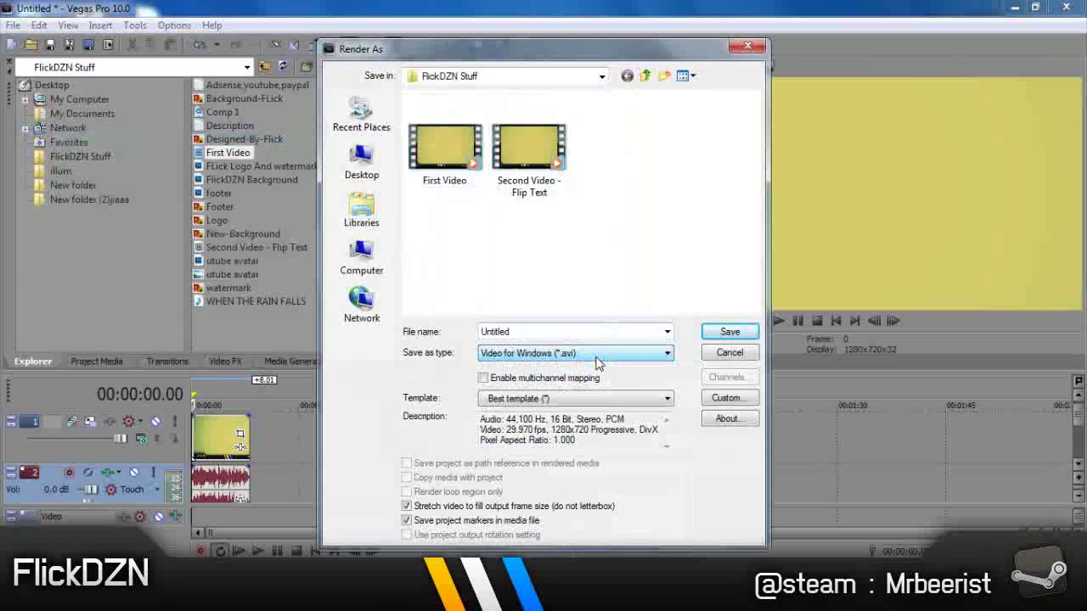
Keep Best template (*) as the render template
{"action": "left_click", "coordinate": [605, 404]}
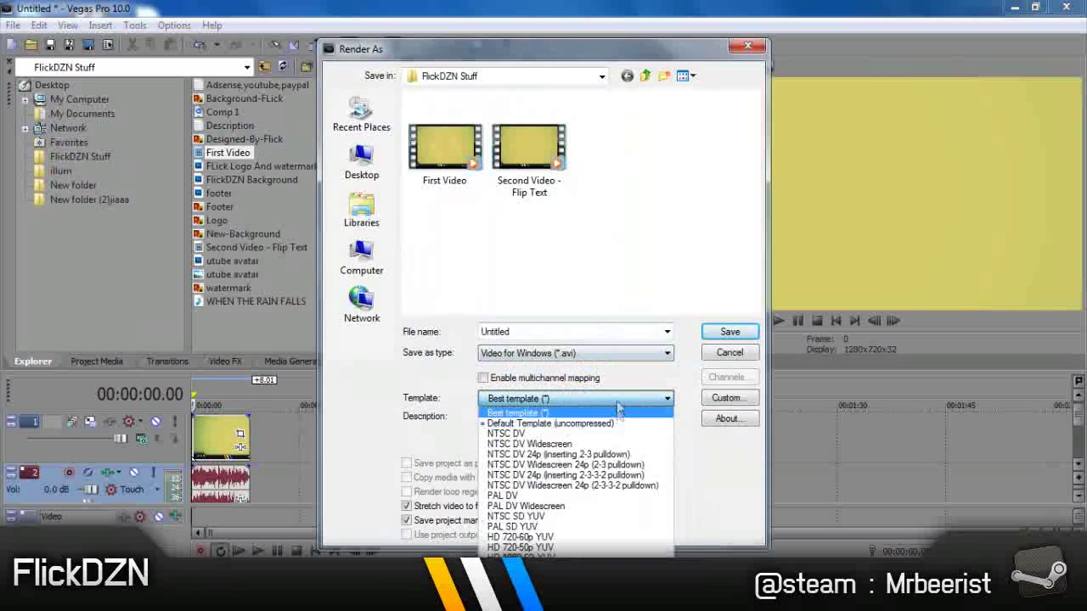
{"action": "left_click", "coordinate": [547, 399]}
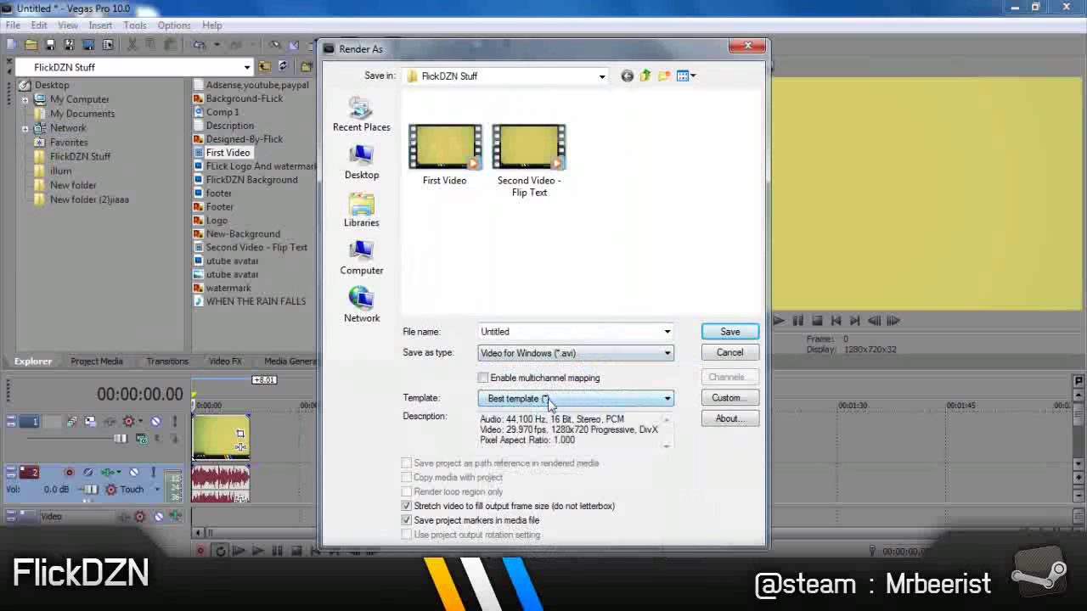
{"action": "left_click", "coordinate": [531, 403]}
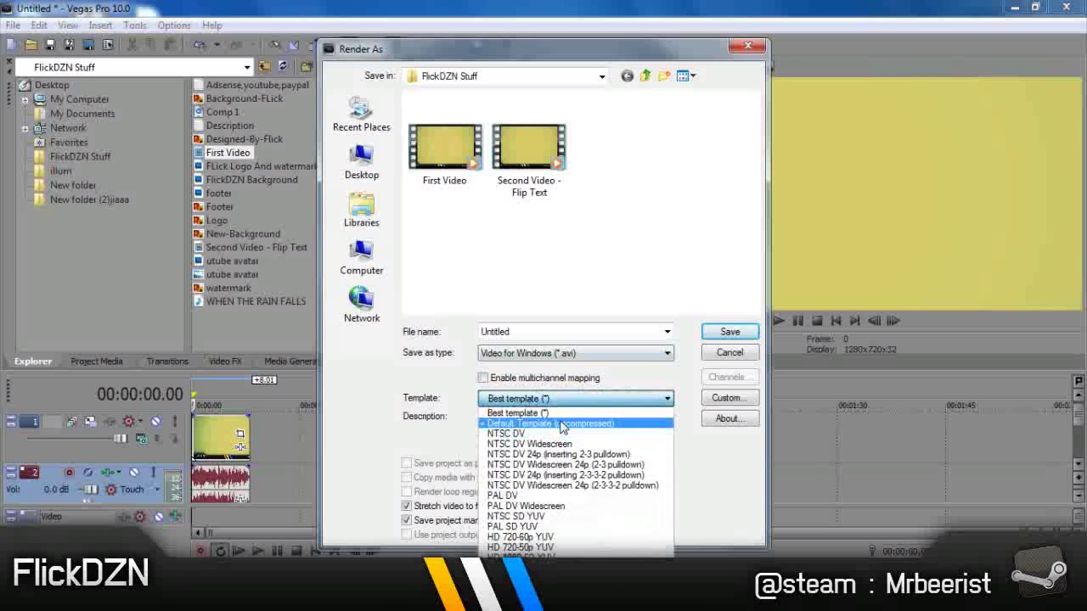
{"action": "left_click", "coordinate": [608, 386]}
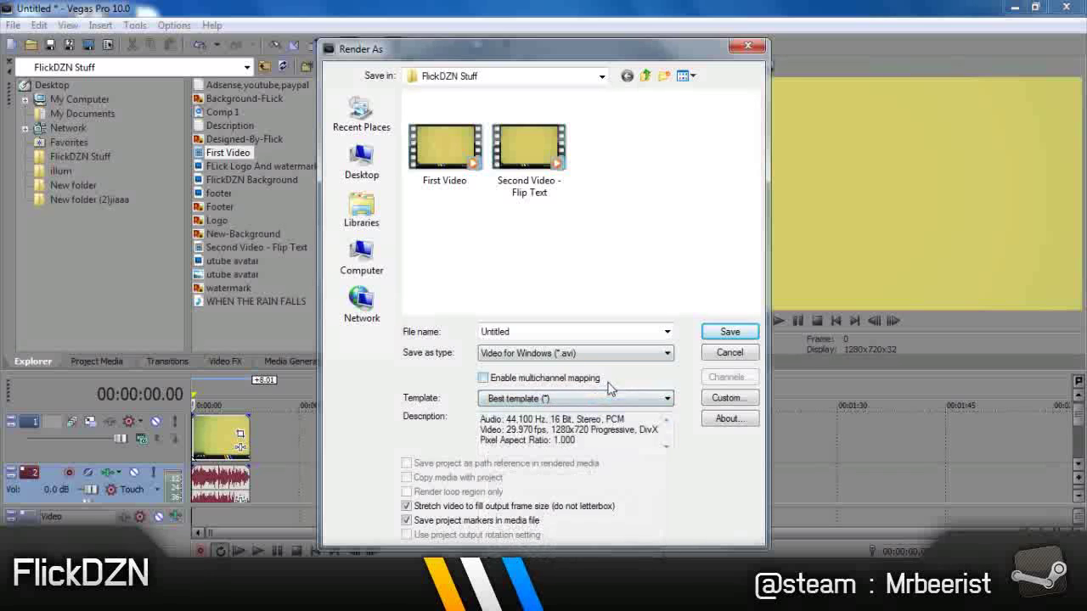
Open the template's custom settings and clear the template name
{"action": "left_click", "coordinate": [713, 400]}
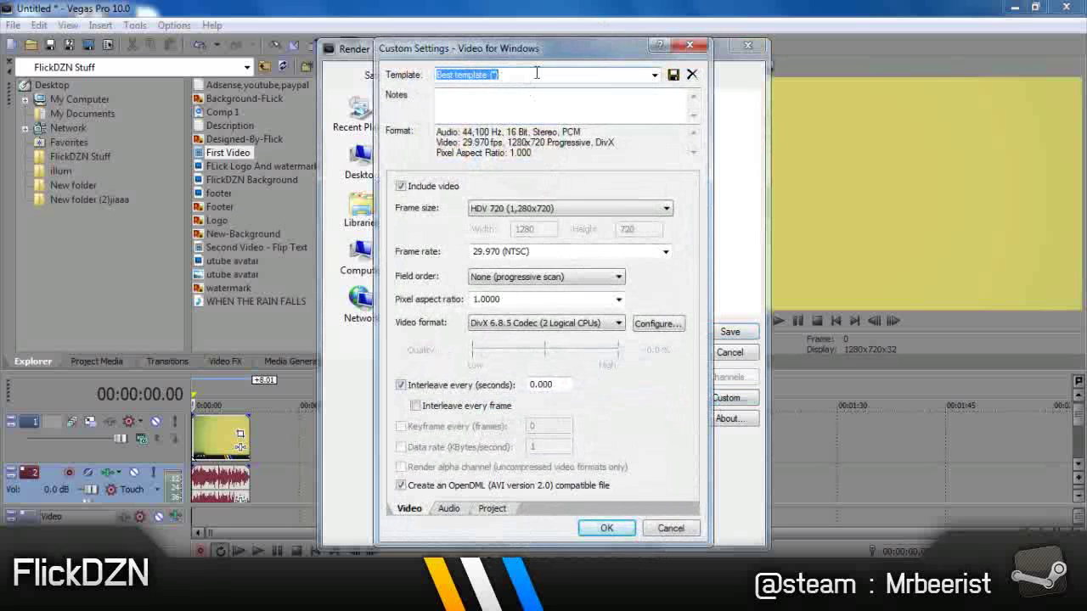
{"action": "left_click", "coordinate": [519, 75]}
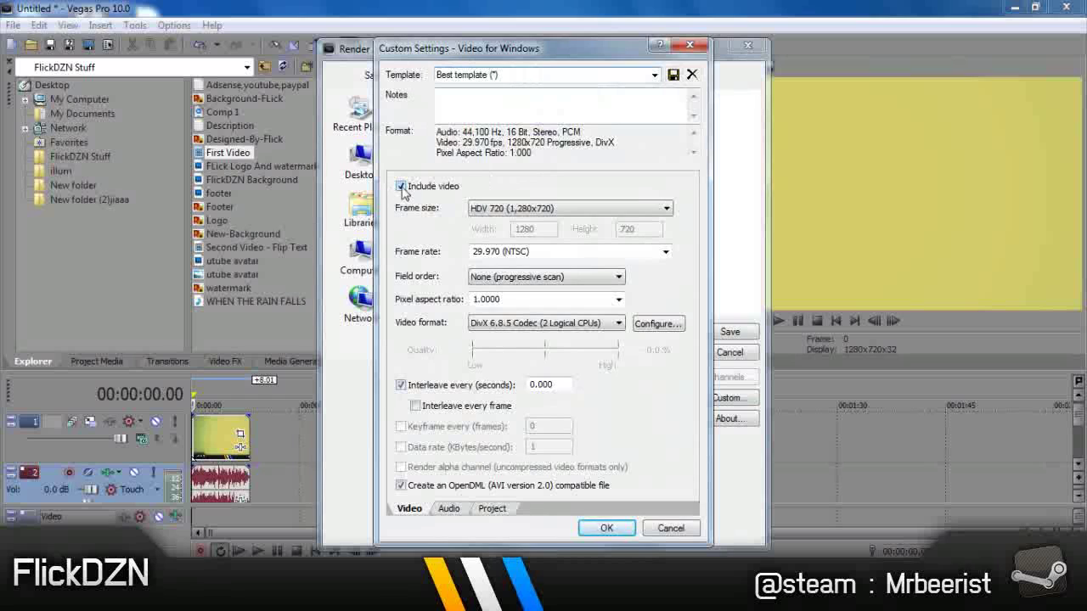
{"action": "key", "text": "Tab"}
Confirm HDV 720 (1,280x720), 29.970 (NTSC), progressive scan, and open DivX codec properties
{"action": "left_click", "coordinate": [505, 212]}
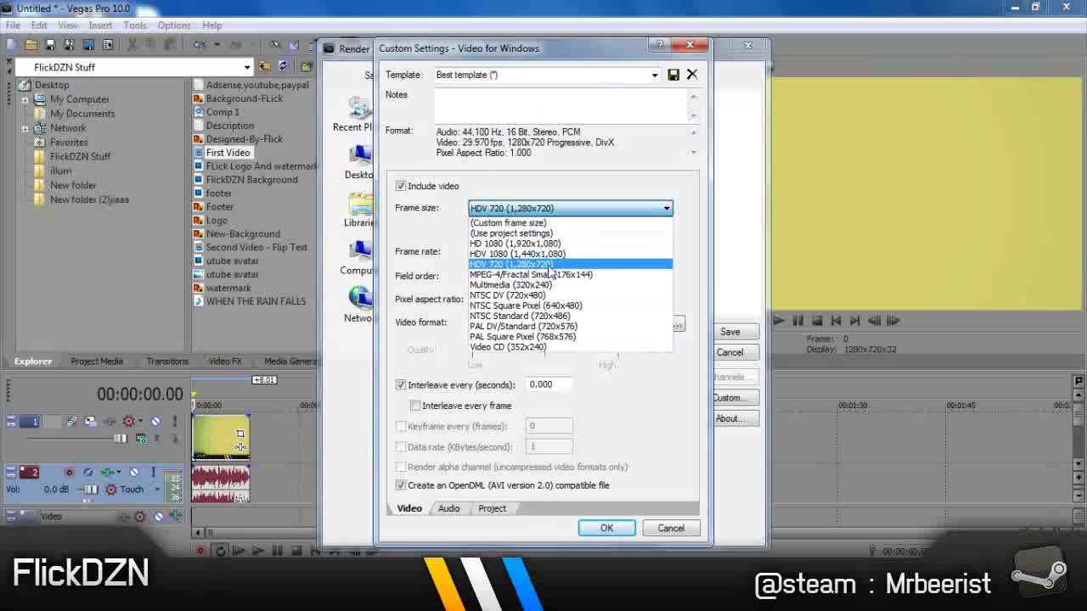
{"action": "left_click", "coordinate": [562, 213]}
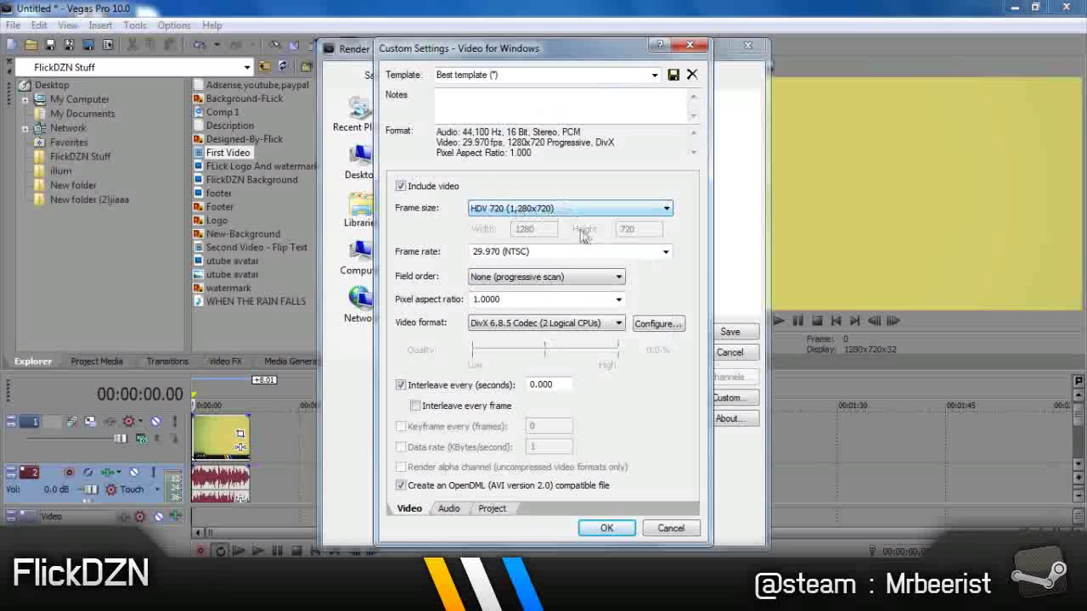
{"action": "left_click", "coordinate": [666, 254]}
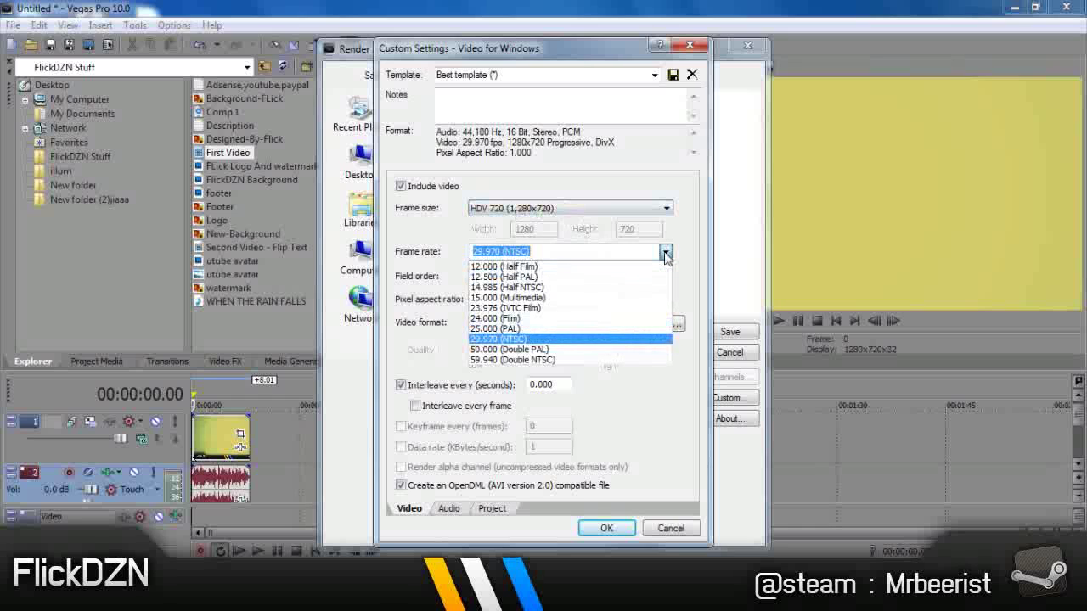
{"action": "left_click", "coordinate": [667, 254]}
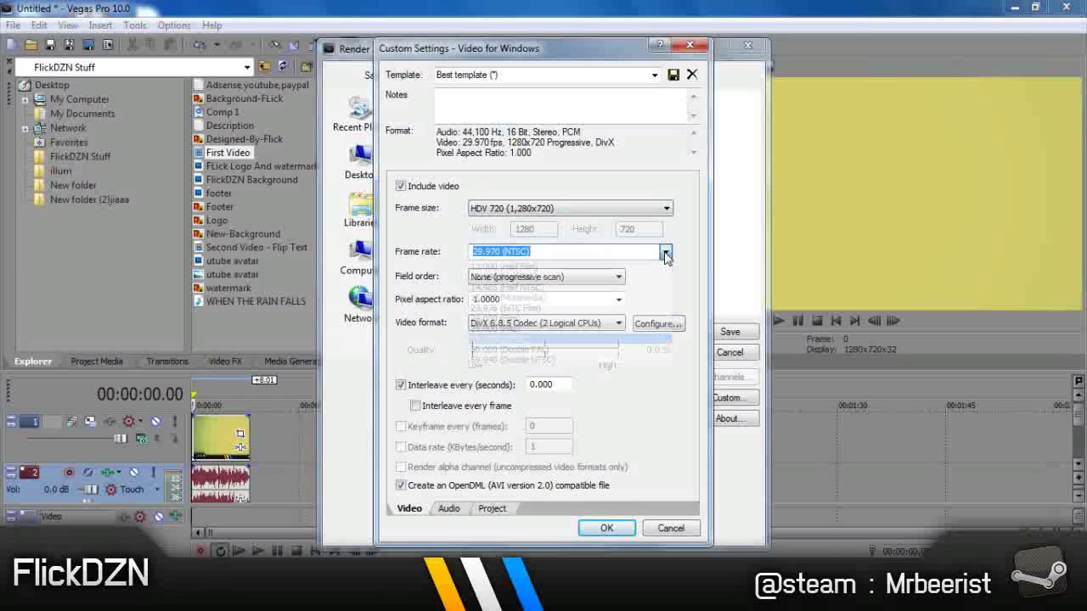
{"action": "left_click", "coordinate": [531, 280]}
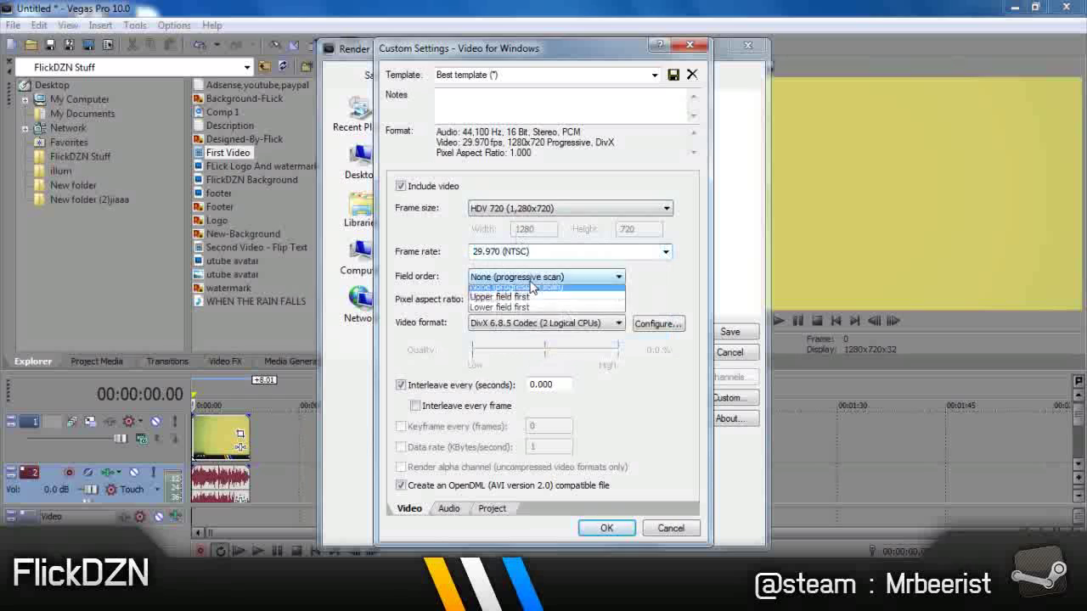
{"action": "left_click", "coordinate": [520, 289]}
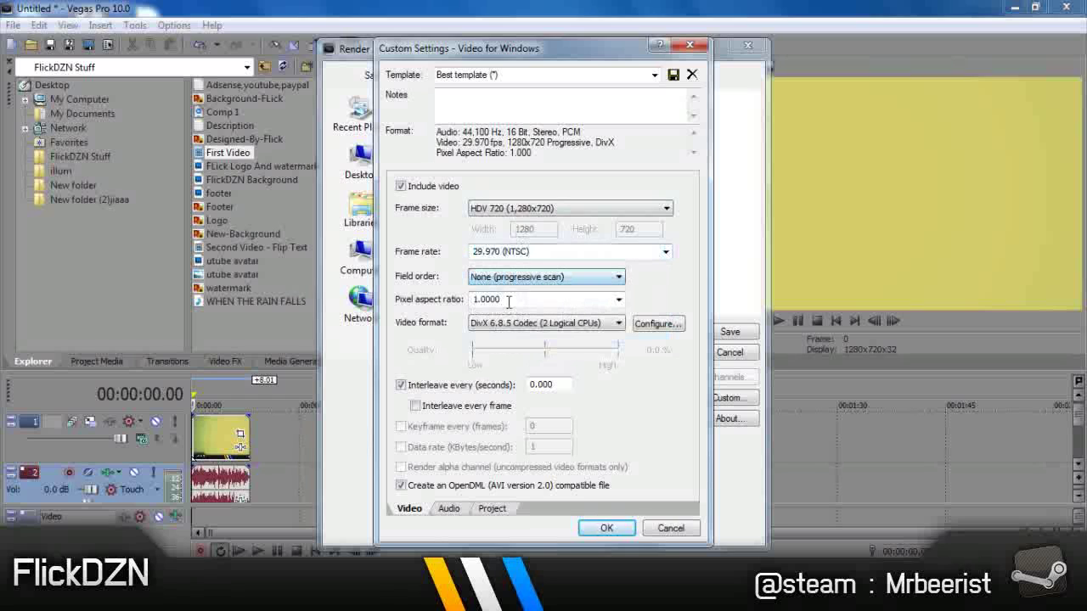
{"action": "left_click", "coordinate": [658, 324]}
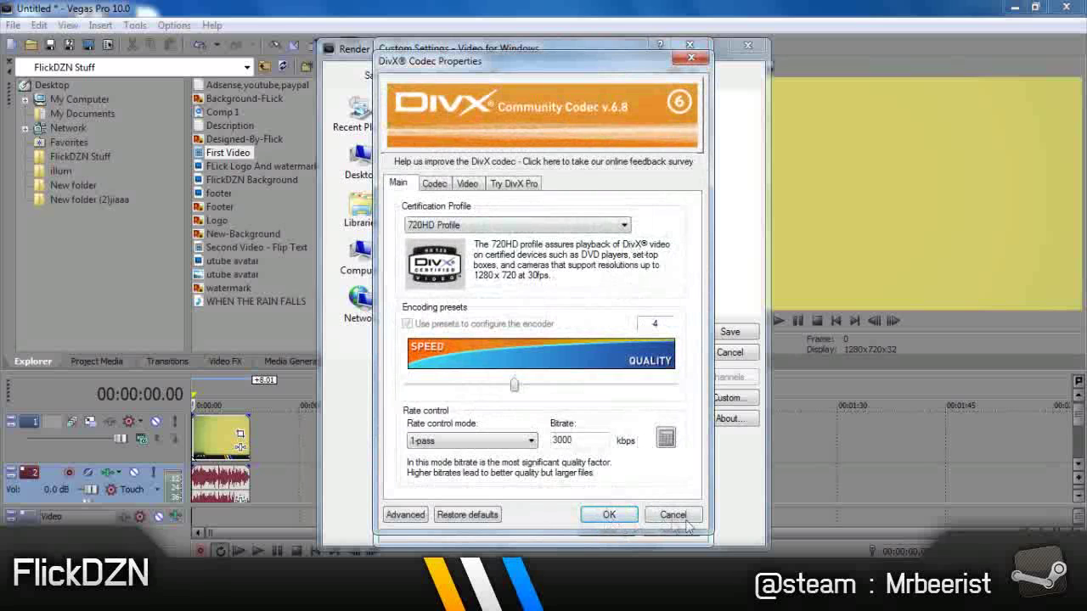
{"action": "left_click", "coordinate": [686, 523]}
{"action": "left_click", "coordinate": [619, 324]}
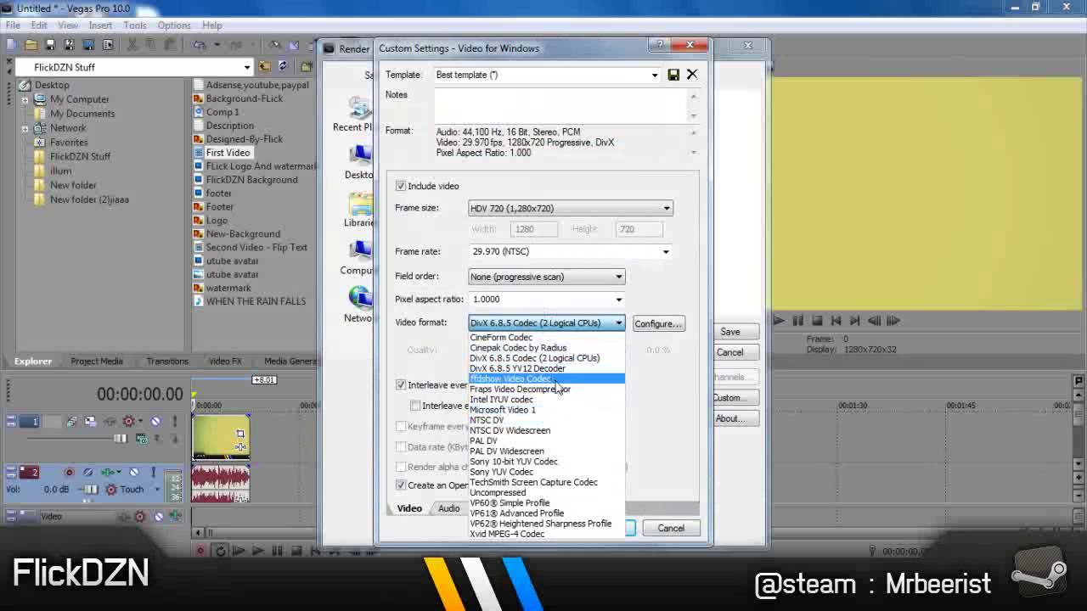
{"action": "left_click", "coordinate": [588, 328]}
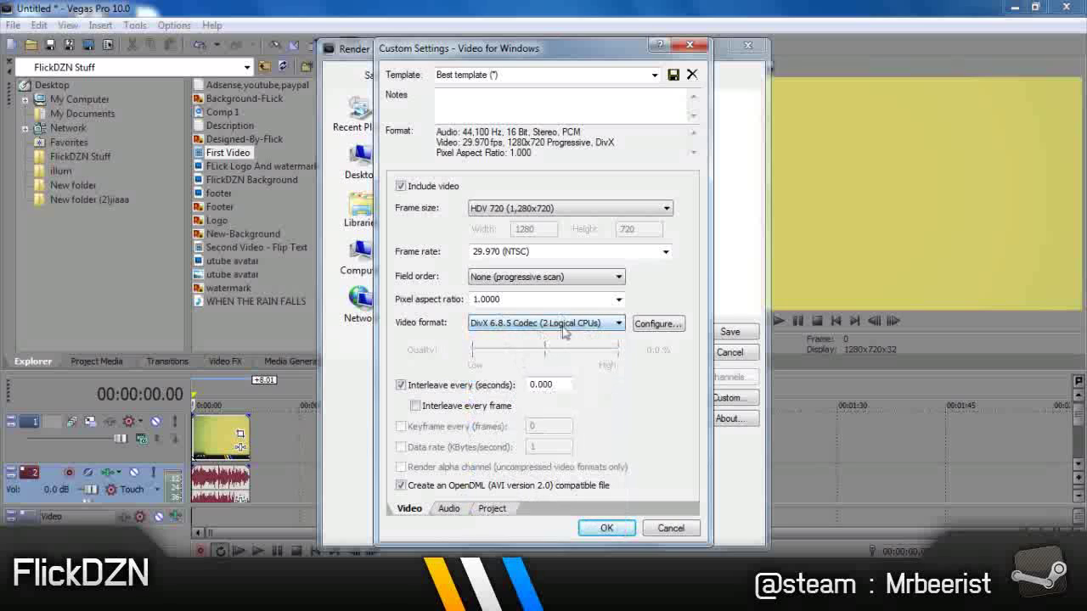
{"action": "left_click", "coordinate": [655, 326]}
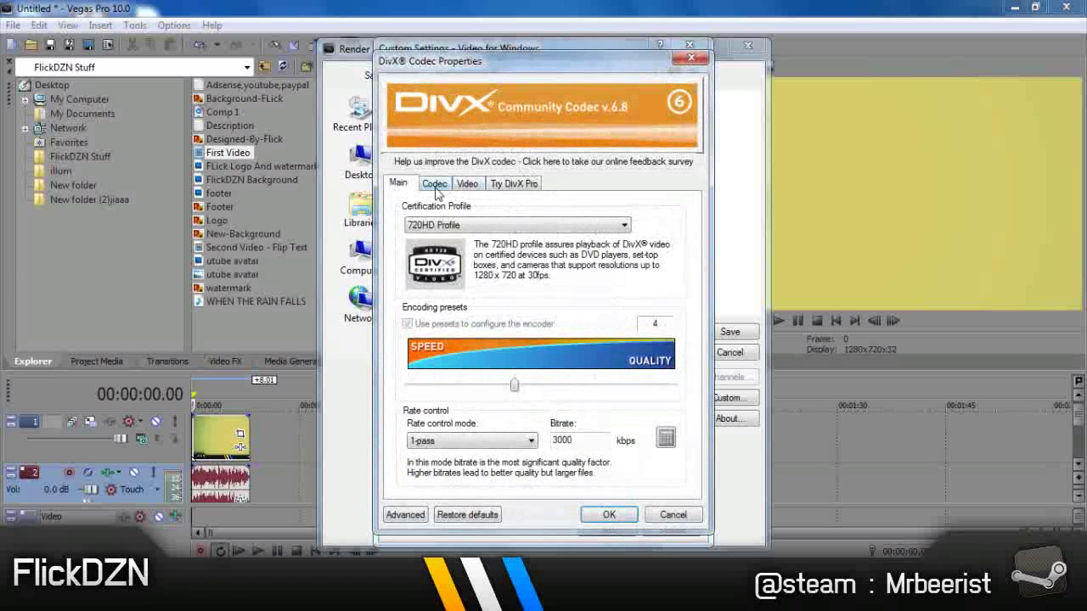
{"action": "left_click", "coordinate": [523, 226]}
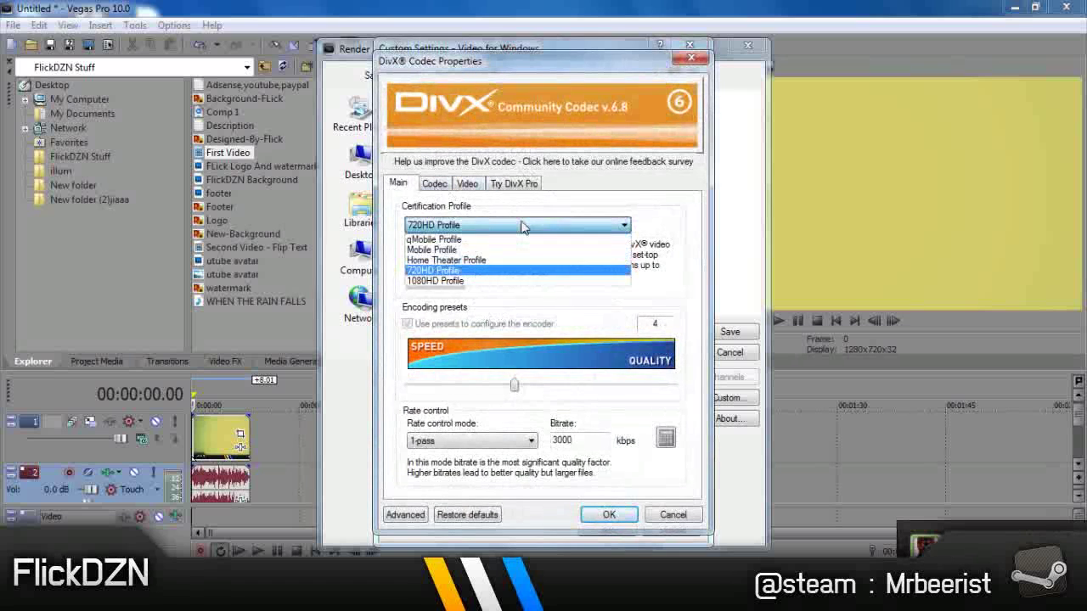
{"action": "left_click", "coordinate": [523, 226]}
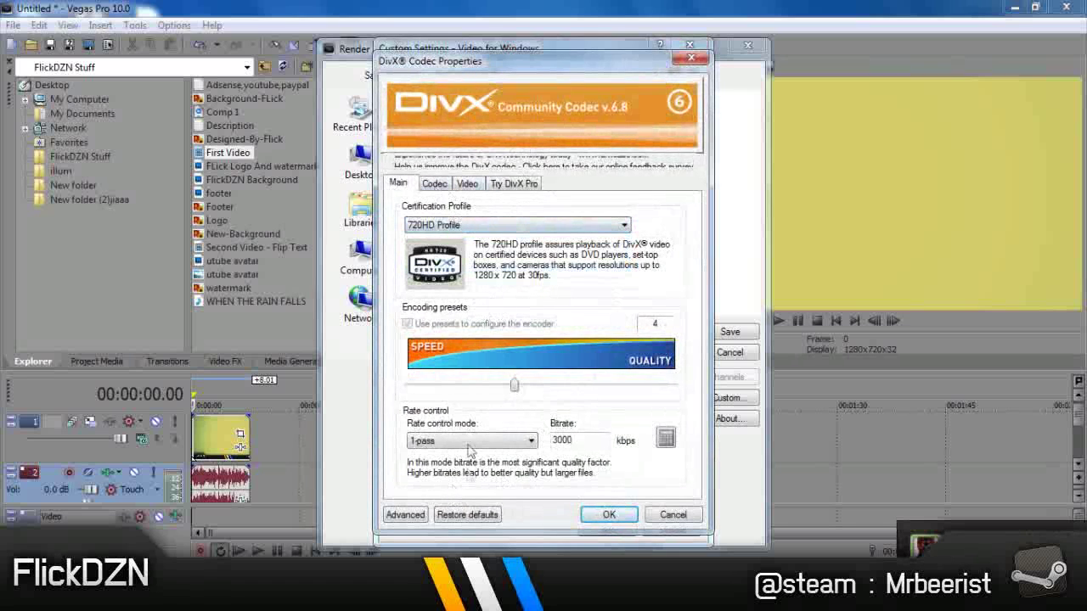
{"action": "left_click", "coordinate": [433, 183]}
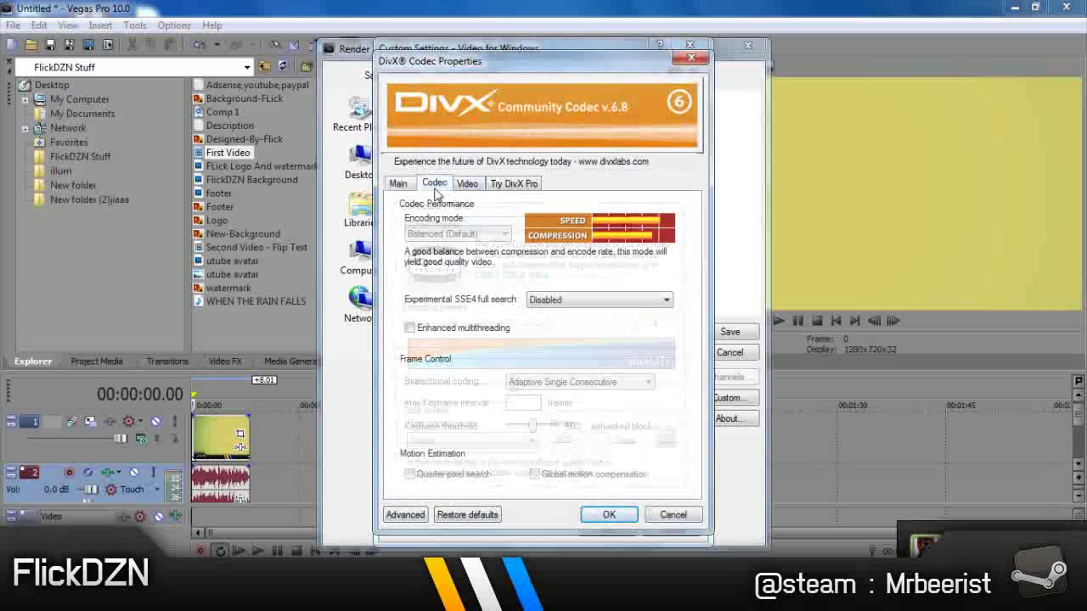
{"action": "left_click", "coordinate": [468, 187]}
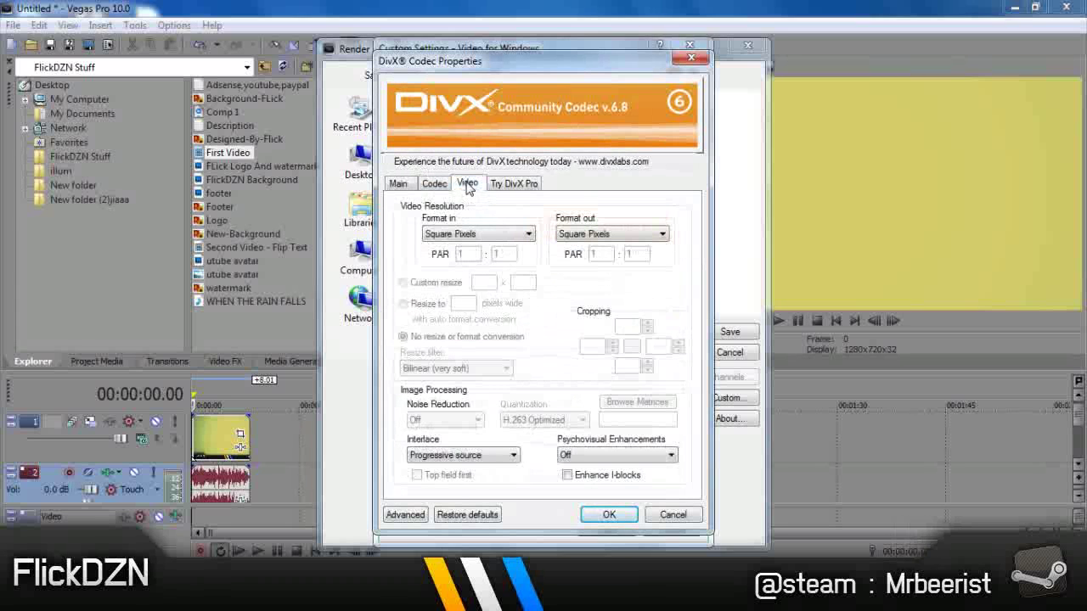
{"action": "left_click", "coordinate": [509, 185]}
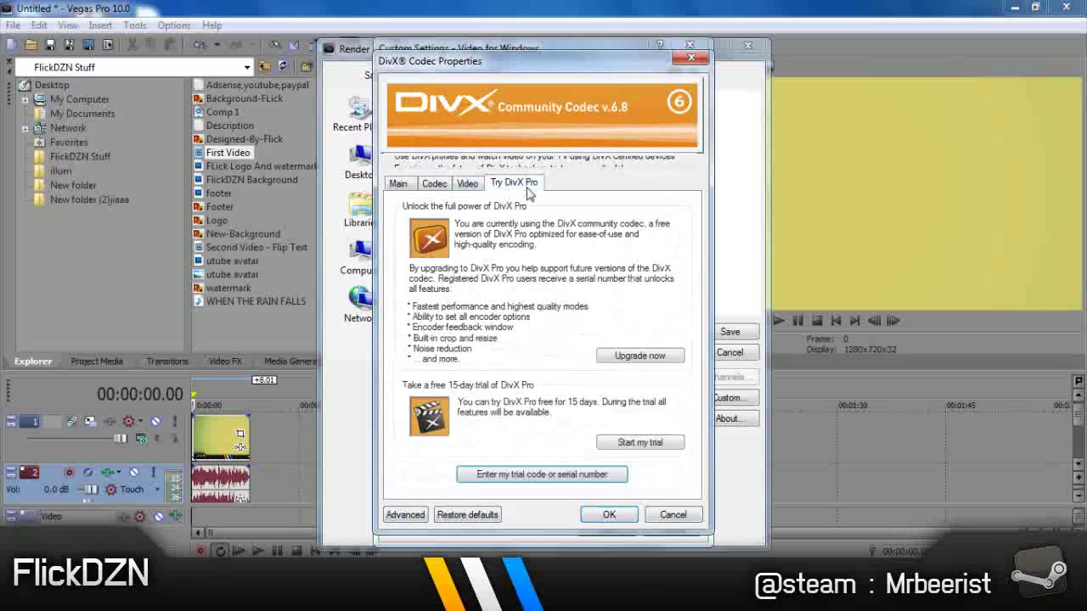
{"action": "left_click", "coordinate": [601, 514]}
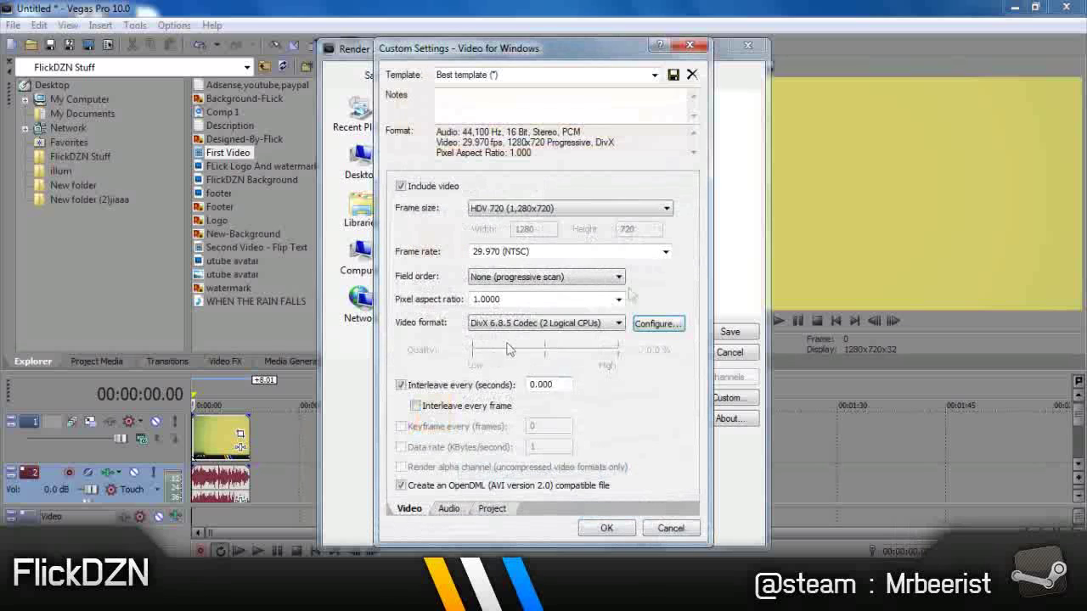
{"action": "left_click", "coordinate": [449, 510]}
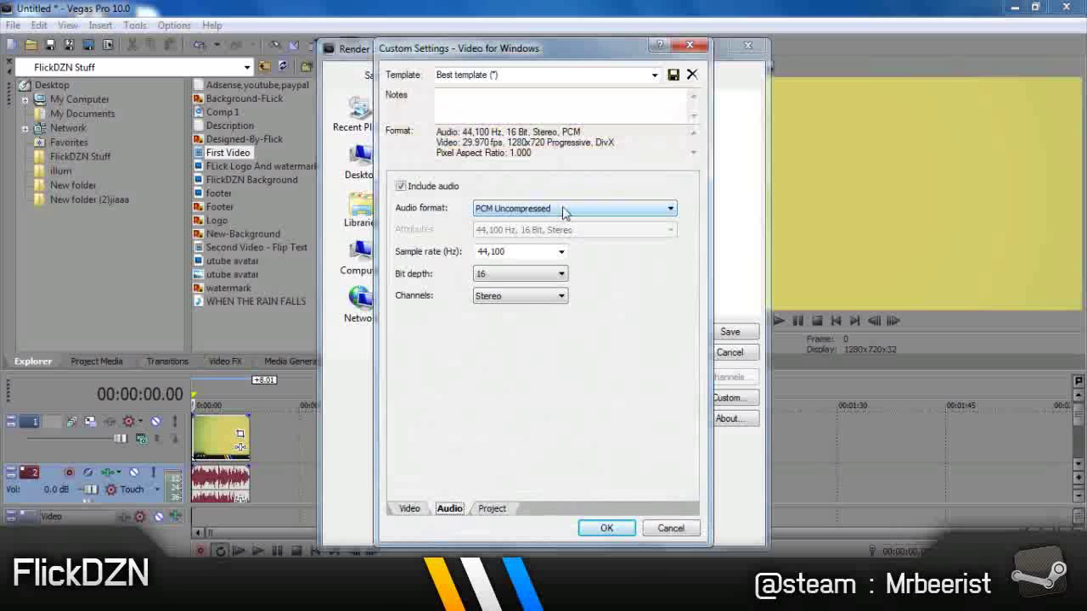
Keep audio at PCM Uncompressed, 16-bit, Stereo
{"action": "left_click", "coordinate": [563, 211]}
{"action": "left_click", "coordinate": [563, 211]}
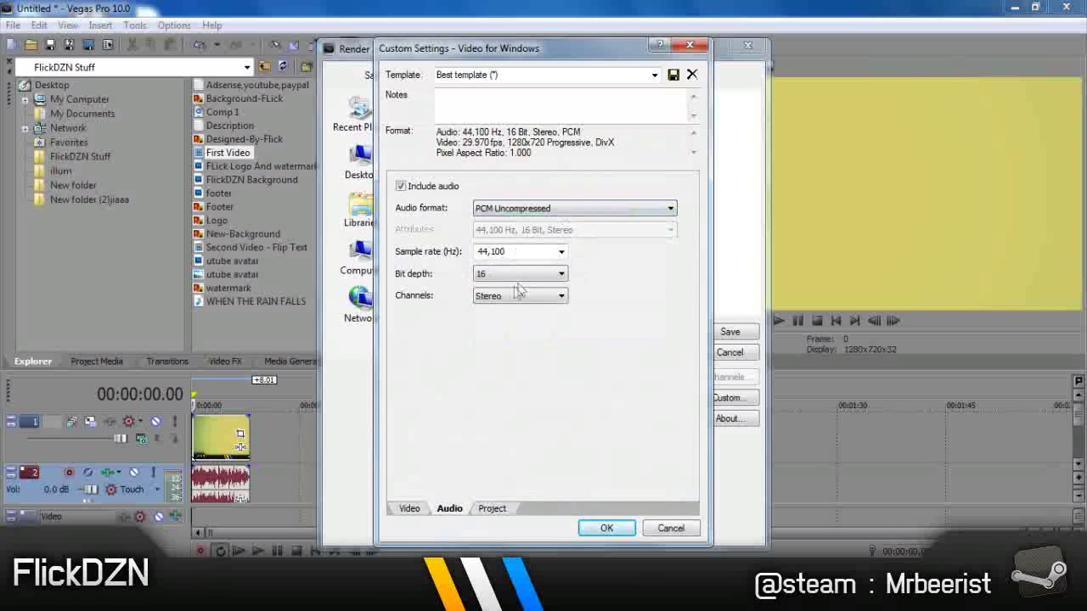
{"action": "left_click", "coordinate": [520, 273]}
{"action": "left_click", "coordinate": [519, 289]}
{"action": "left_click", "coordinate": [521, 299]}
{"action": "left_click", "coordinate": [606, 335]}
{"action": "left_click", "coordinate": [548, 297]}
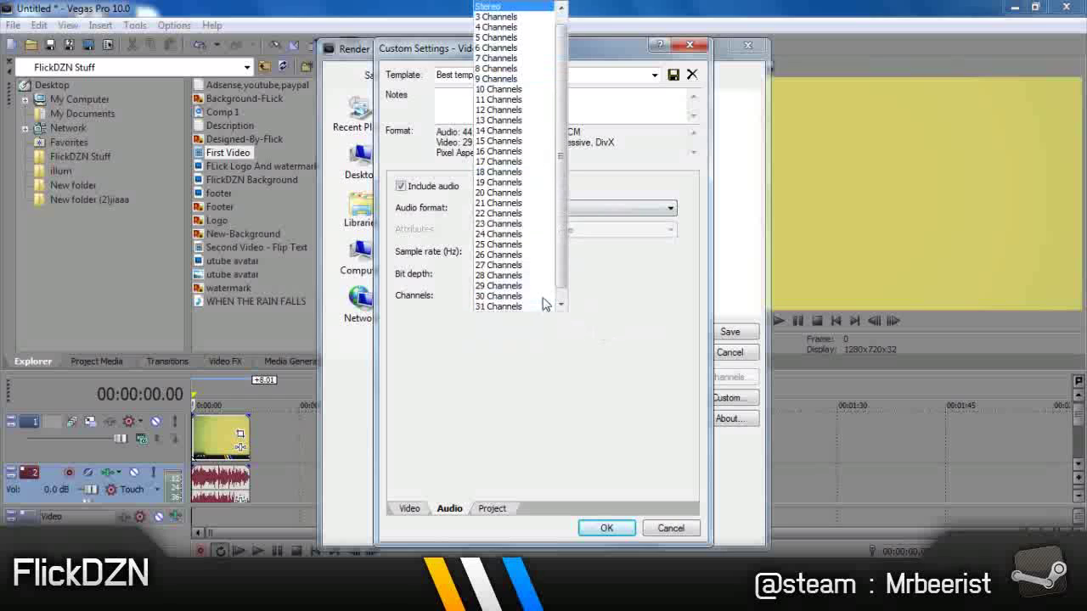
{"action": "left_click", "coordinate": [545, 322]}
Keep Best rendering quality and (Use Project Settings) 3D mode, then accept the custom settings
{"action": "left_click", "coordinate": [492, 508]}
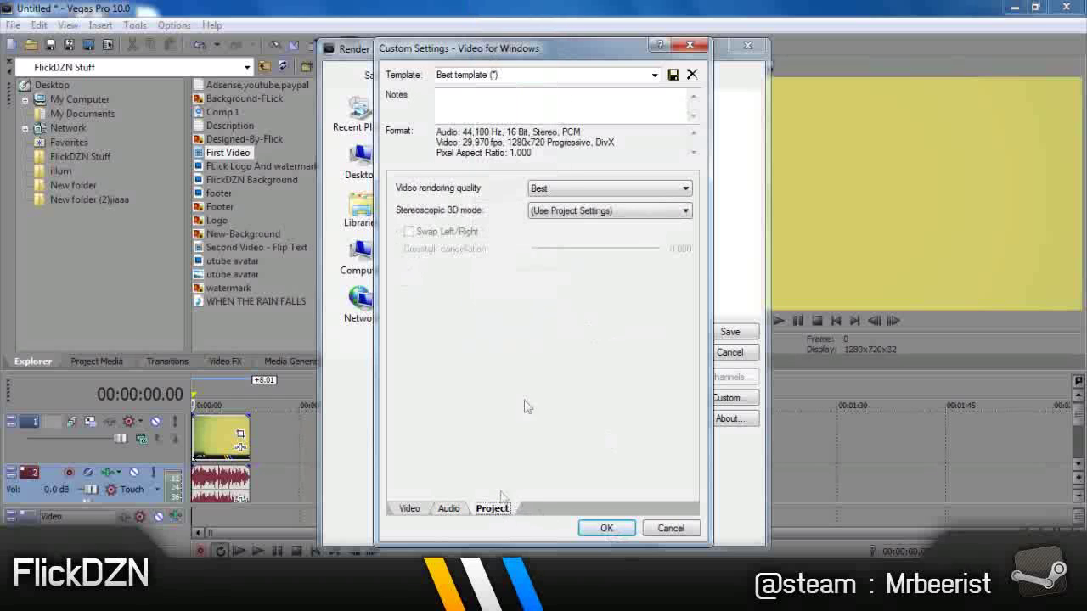
{"action": "left_click", "coordinate": [560, 189]}
{"action": "left_click", "coordinate": [564, 192]}
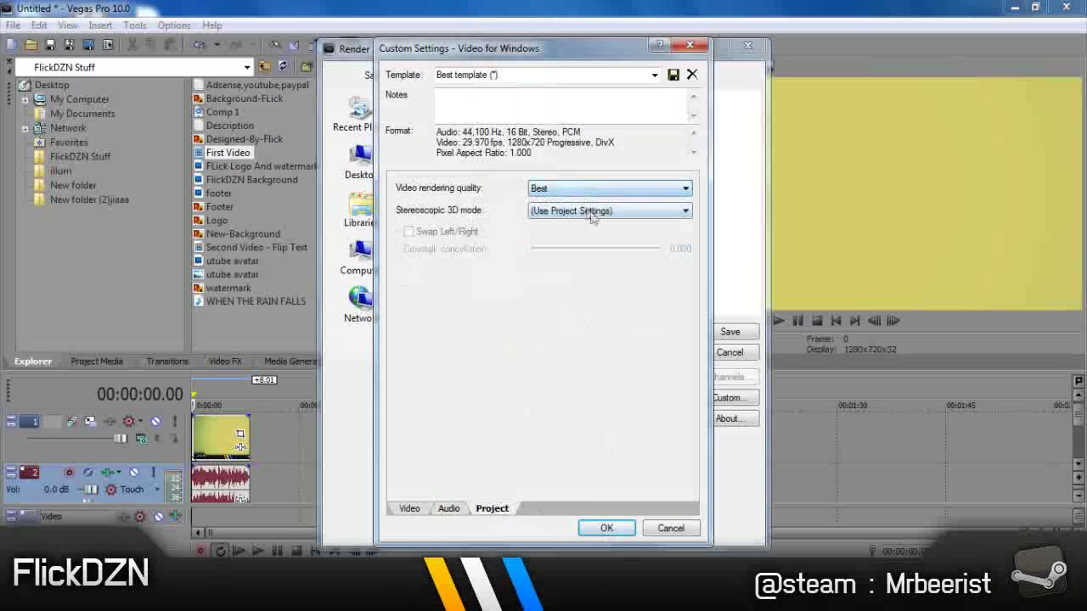
{"action": "left_click", "coordinate": [593, 217]}
{"action": "left_click", "coordinate": [593, 219]}
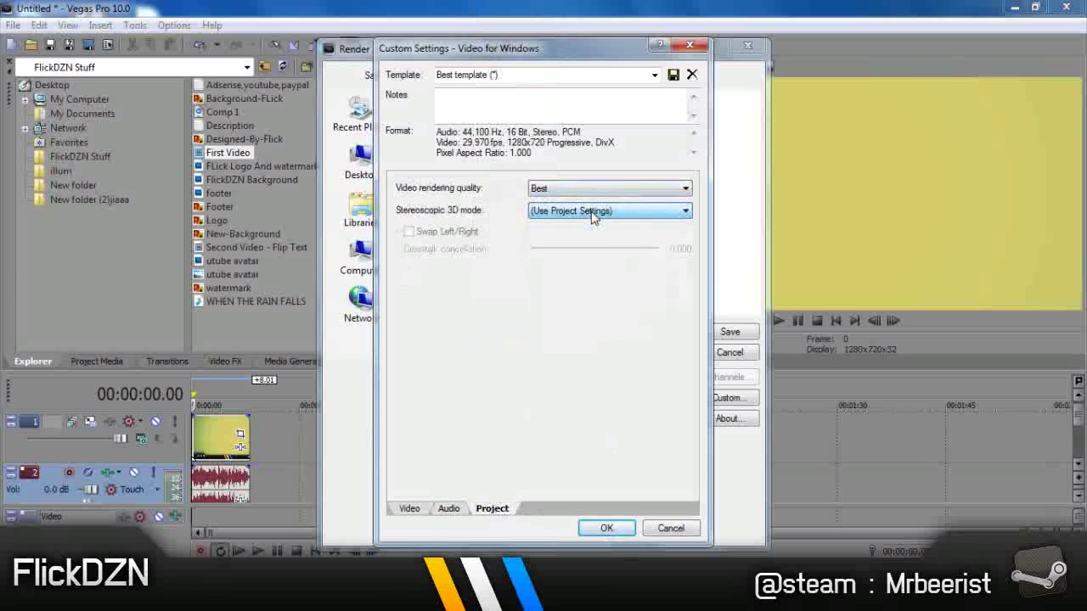
{"action": "left_click", "coordinate": [606, 528]}
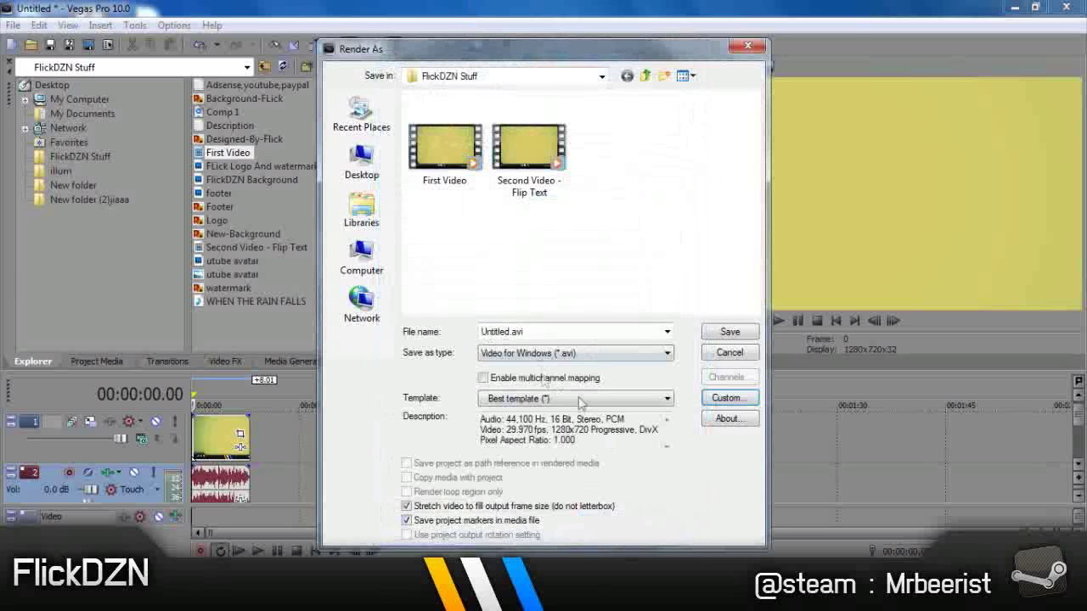
Reopen the custom settings, reconfirm DivX 6.8.5 Codec as the video format, and accept
{"action": "left_click", "coordinate": [718, 399]}
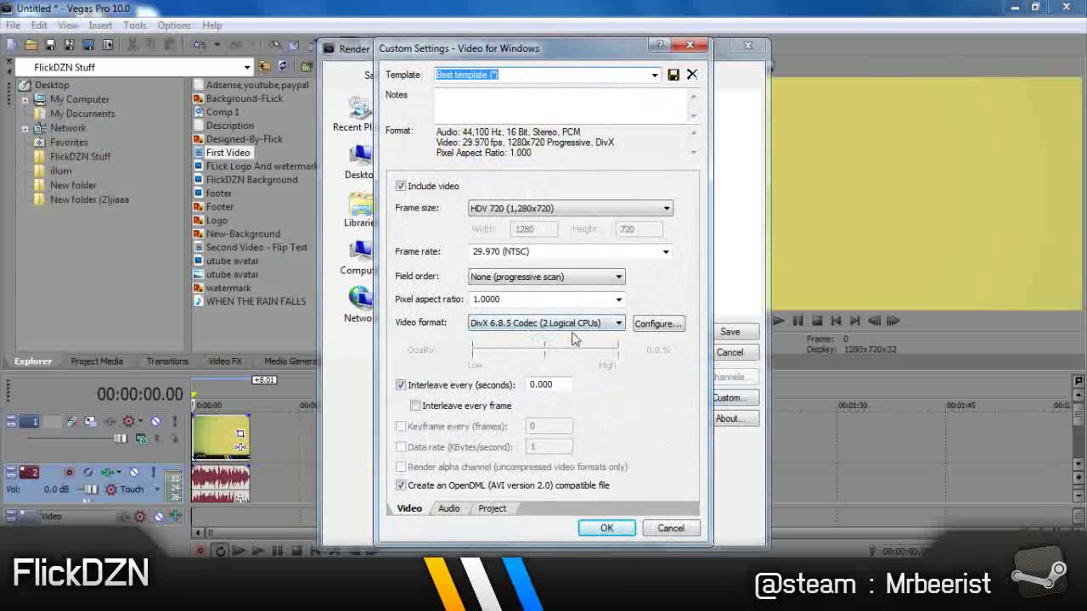
{"action": "left_click", "coordinate": [582, 325]}
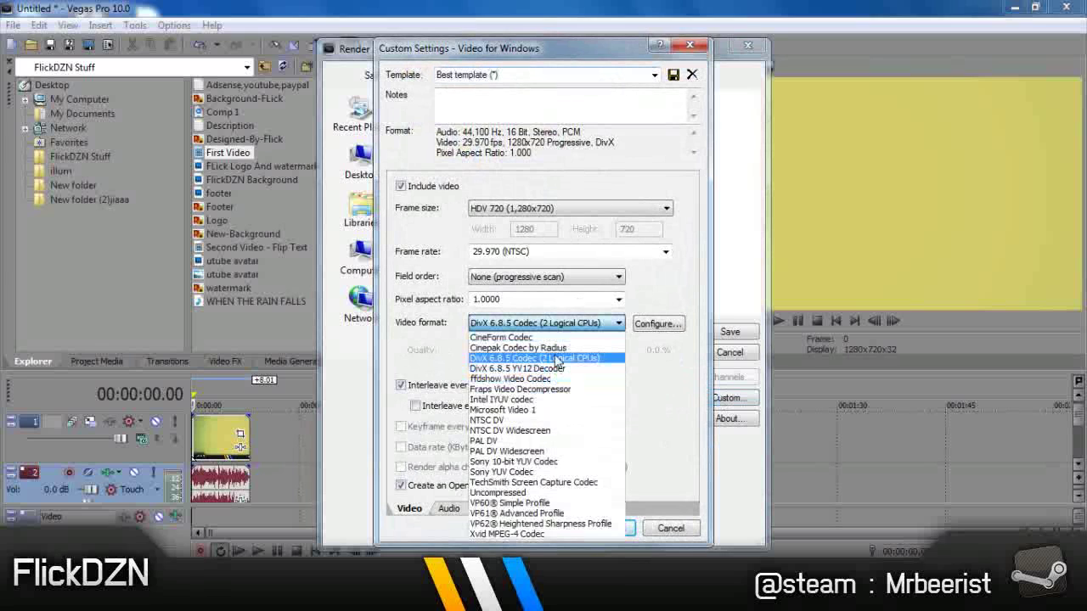
{"action": "left_click", "coordinate": [558, 358]}
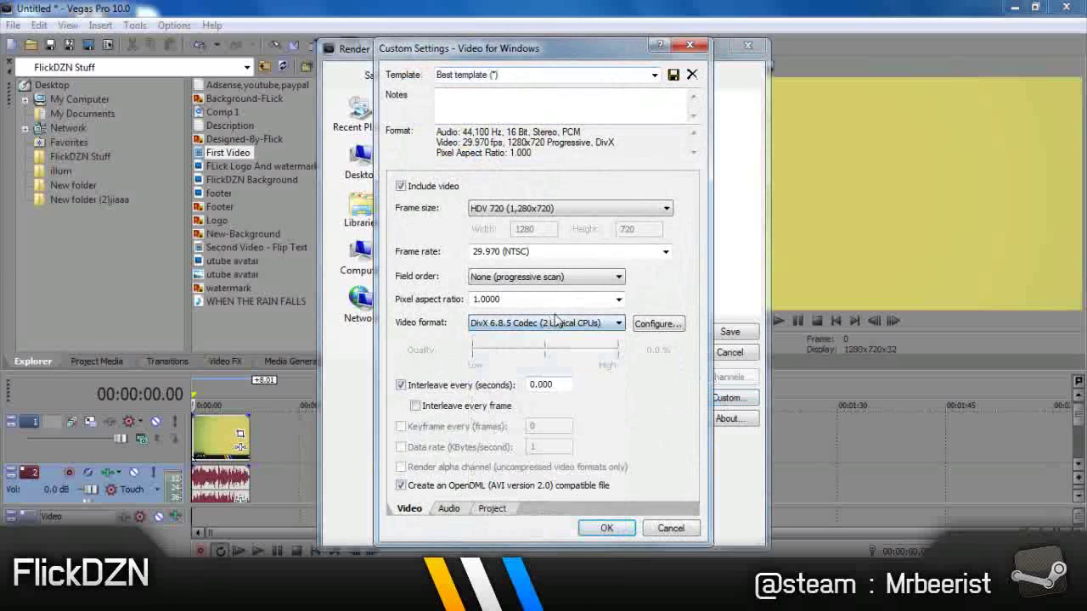
{"action": "left_click", "coordinate": [608, 528]}
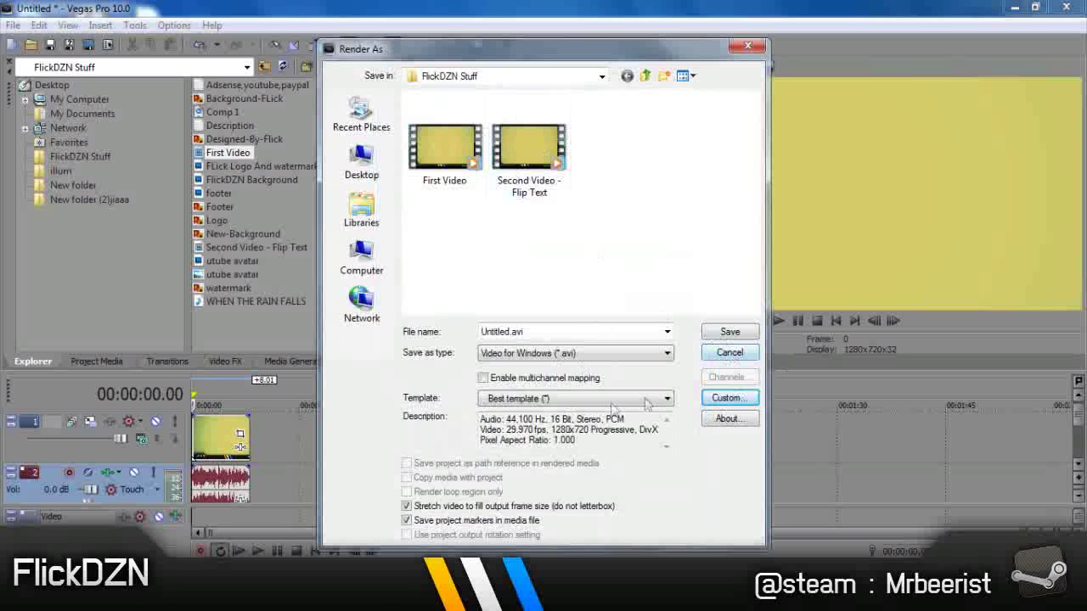
Cancel the Render As dialog without rendering
{"action": "left_click", "coordinate": [730, 352]}
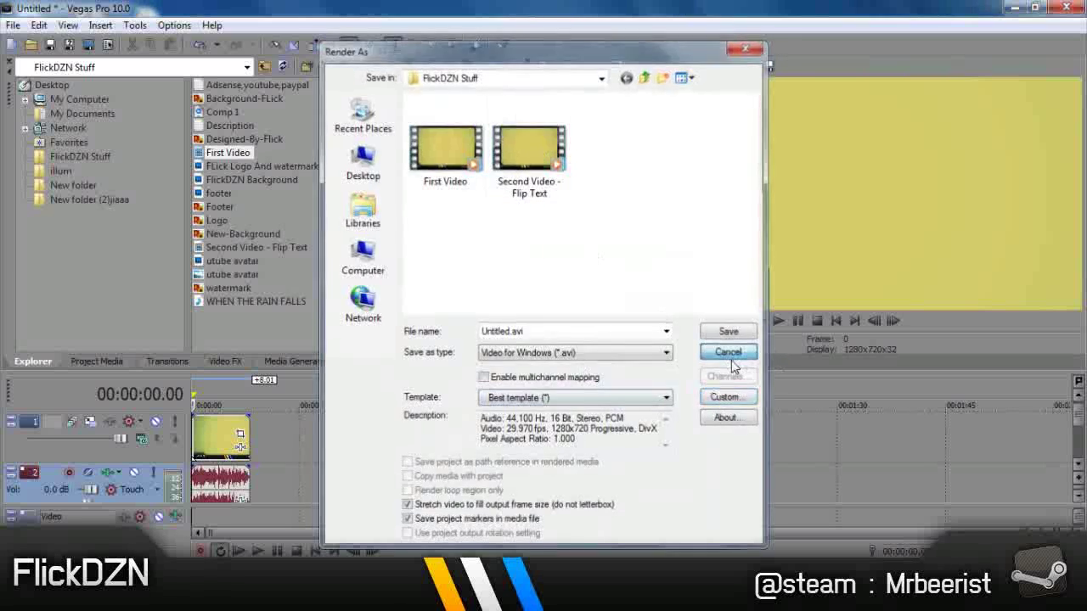